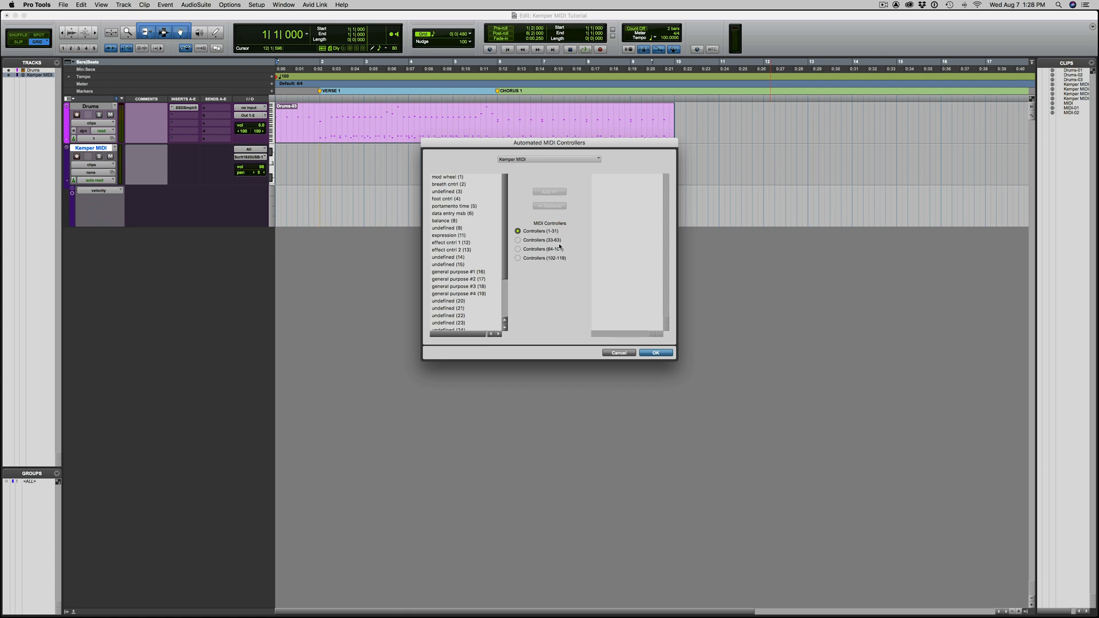
Step: Add controllers 50 through 54 from the 33-63 group to the Kemper MIDI track's automated MIDI controllers and confirm
left_click(517, 240)
scroll(481, 246, "down", 5)
left_click(482, 232)
left_click(476, 262, "shift")
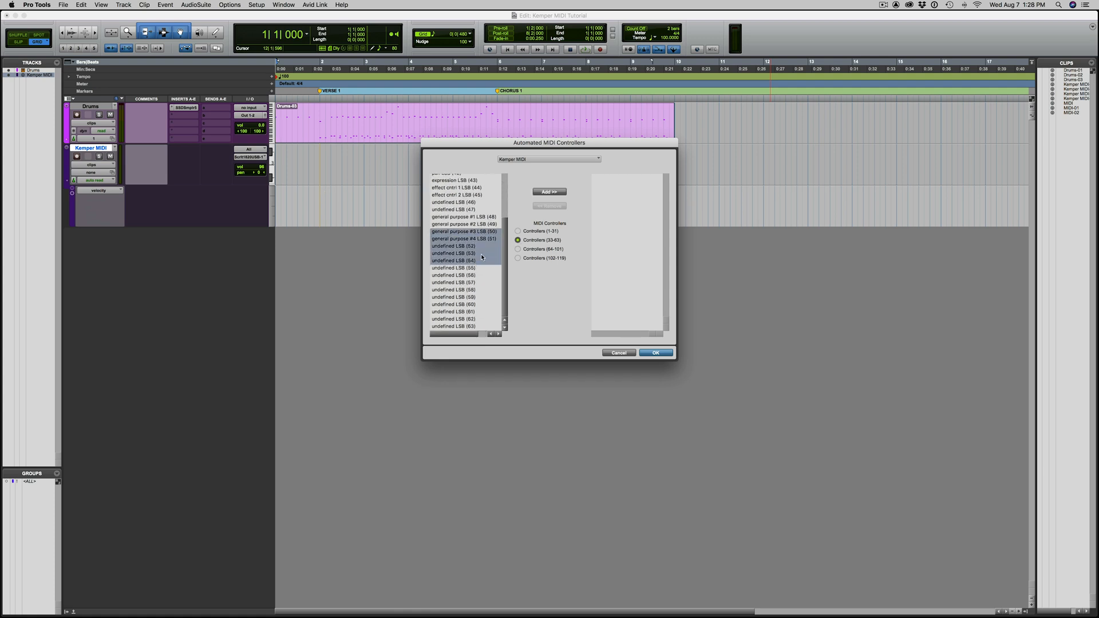
left_click(546, 192)
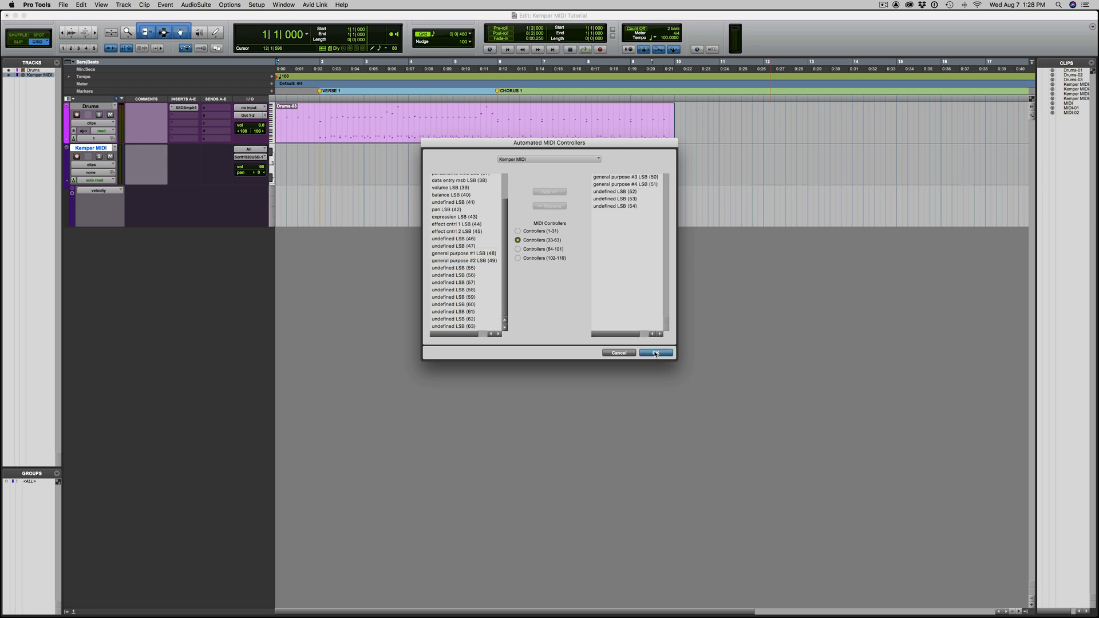
left_click(655, 353)
Step: Show five controller lanes under the Kemper MIDI track, one for each controller from 50 to 54
left_click(99, 191)
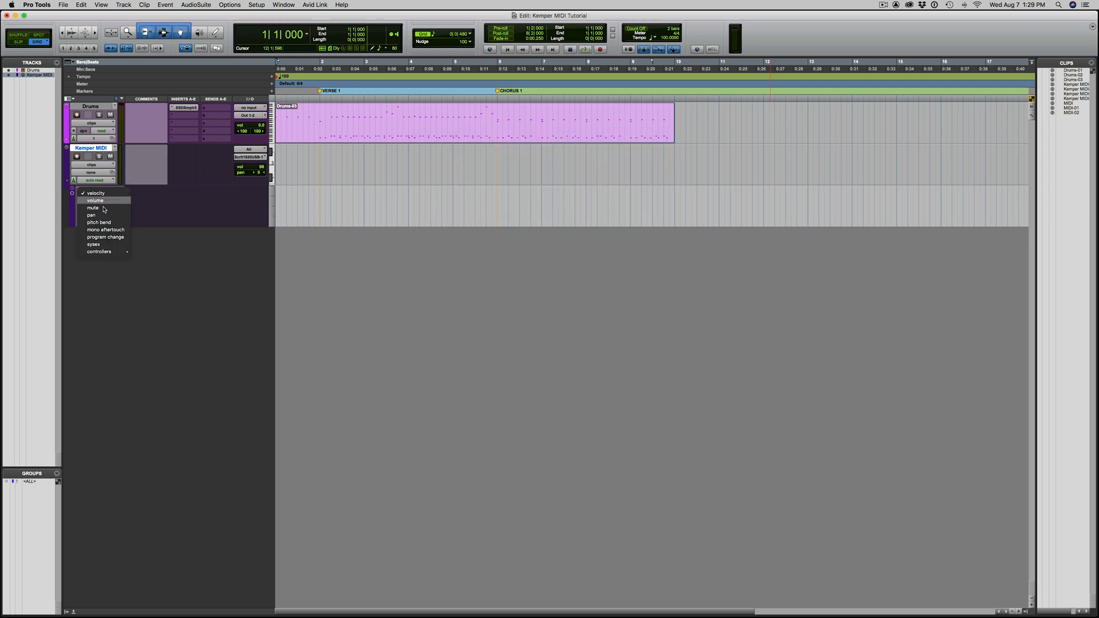
mouse_move(103, 252)
left_click(184, 283)
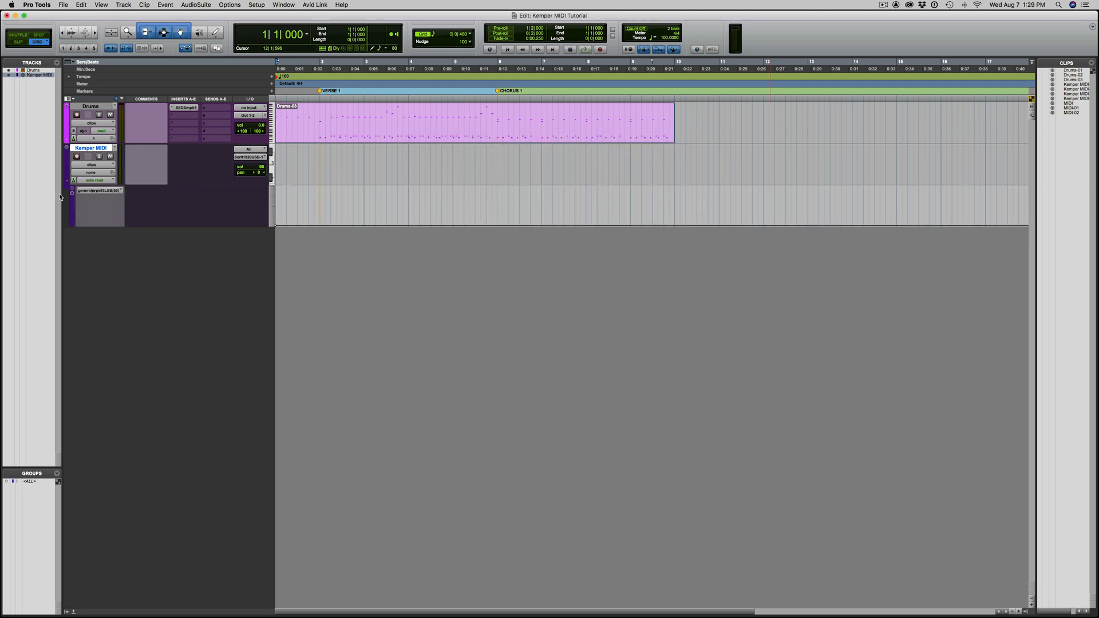
left_click(72, 194)
left_click(73, 237)
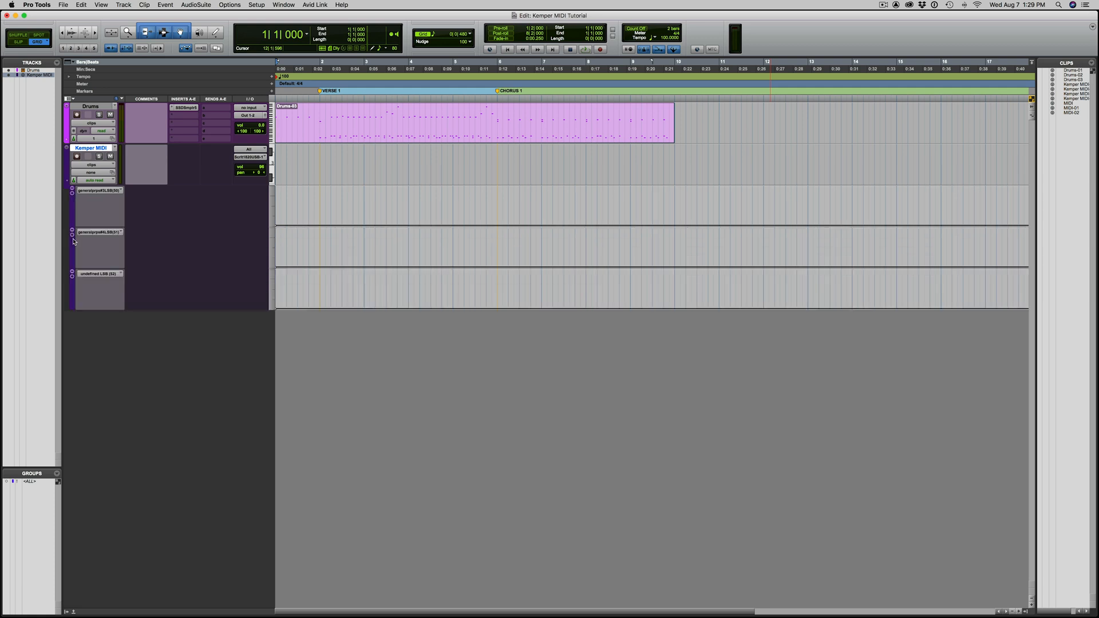
left_click(72, 278)
left_click(72, 320)
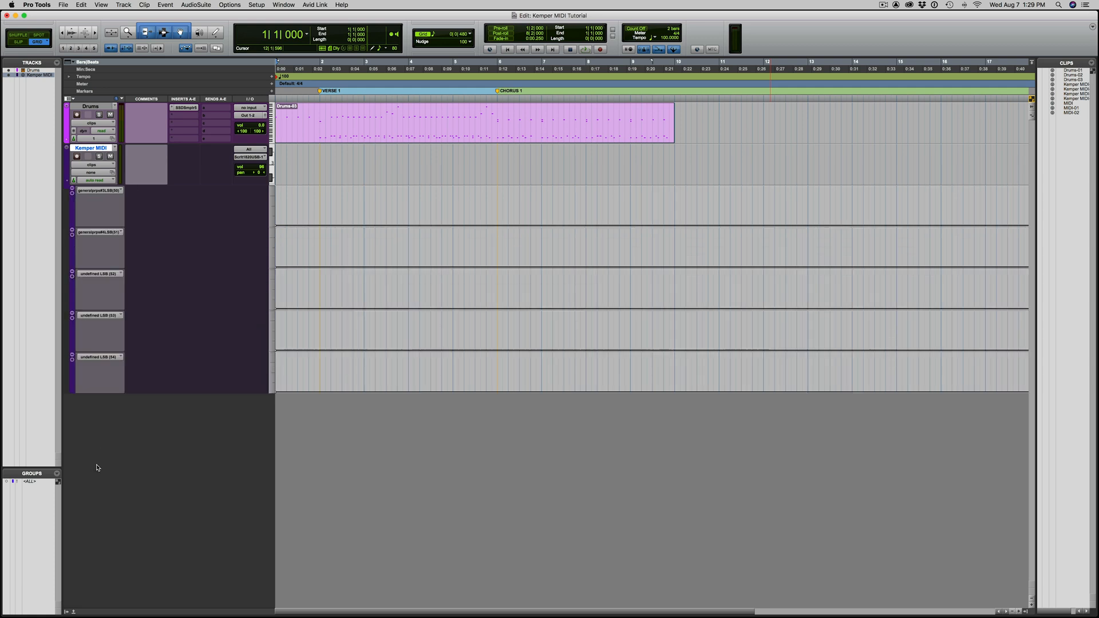
Step: Check the performance slot CC numbers and values in the Kemper MIDI CC chart in Acrobat, returning to Pro Tools
key("ctrl+Right")
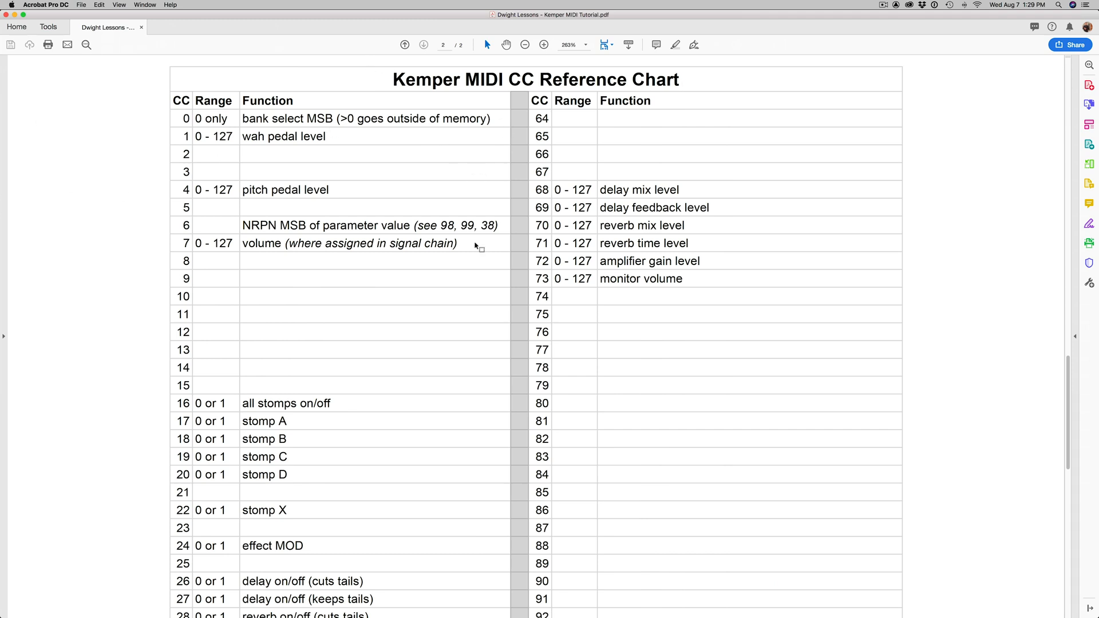
scroll(437, 252, "down", 5)
scroll(439, 250, "down", 11)
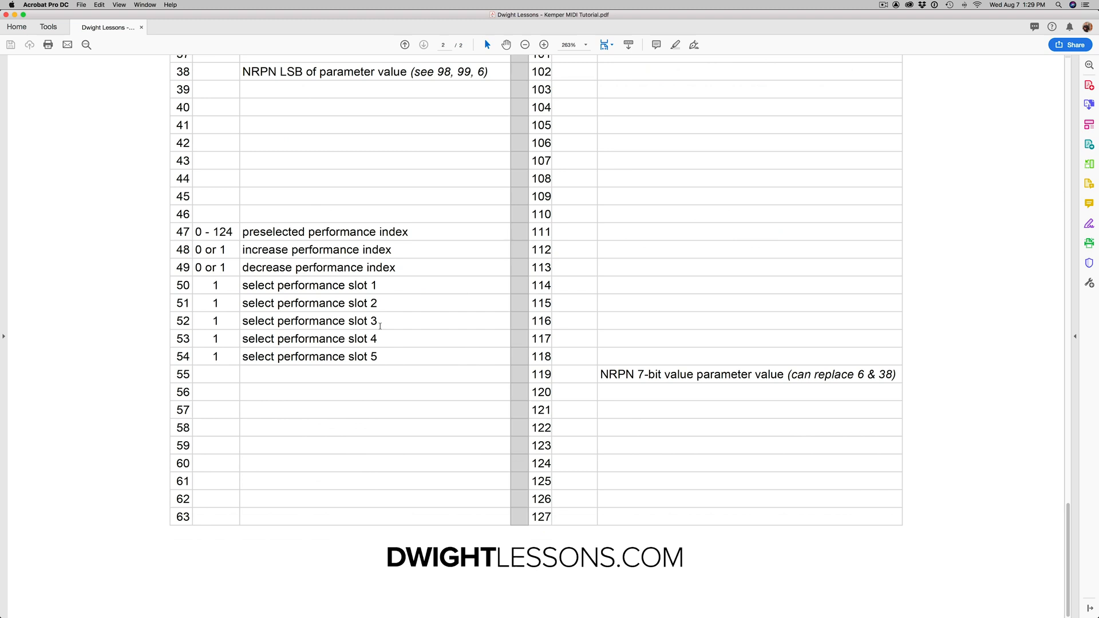
key("super+Tab")
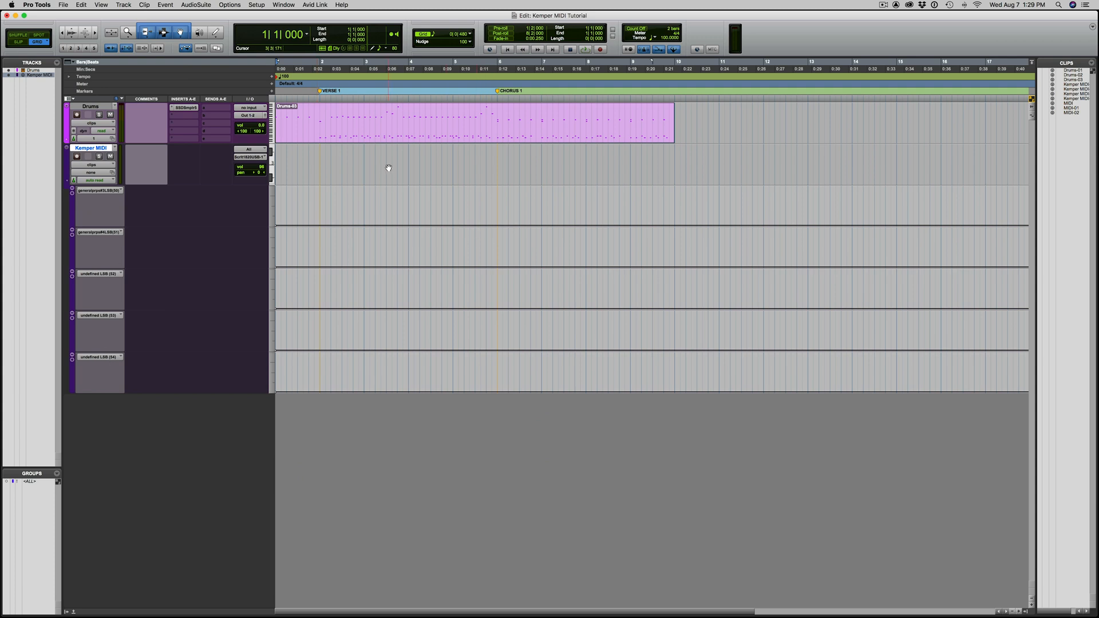
Step: Draw short full-height pulses at bar 2 in the CC 50 lane, bar 6 in CC 51 and bar 9 in CC 52
left_click(321, 227)
left_click_drag(321, 225, 320, 102)
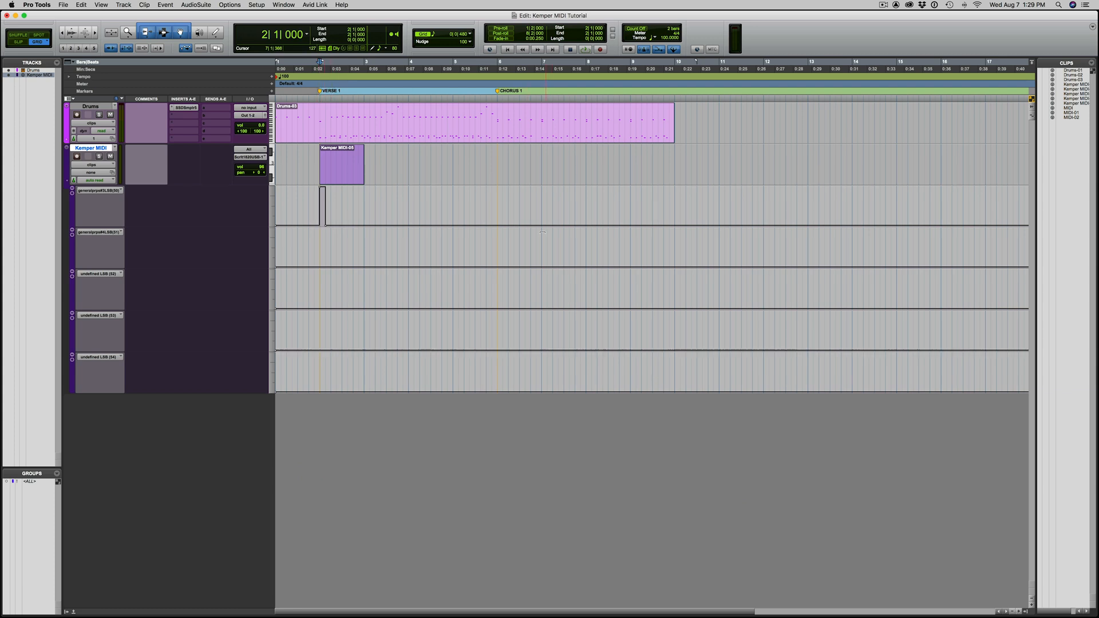
left_click(497, 266)
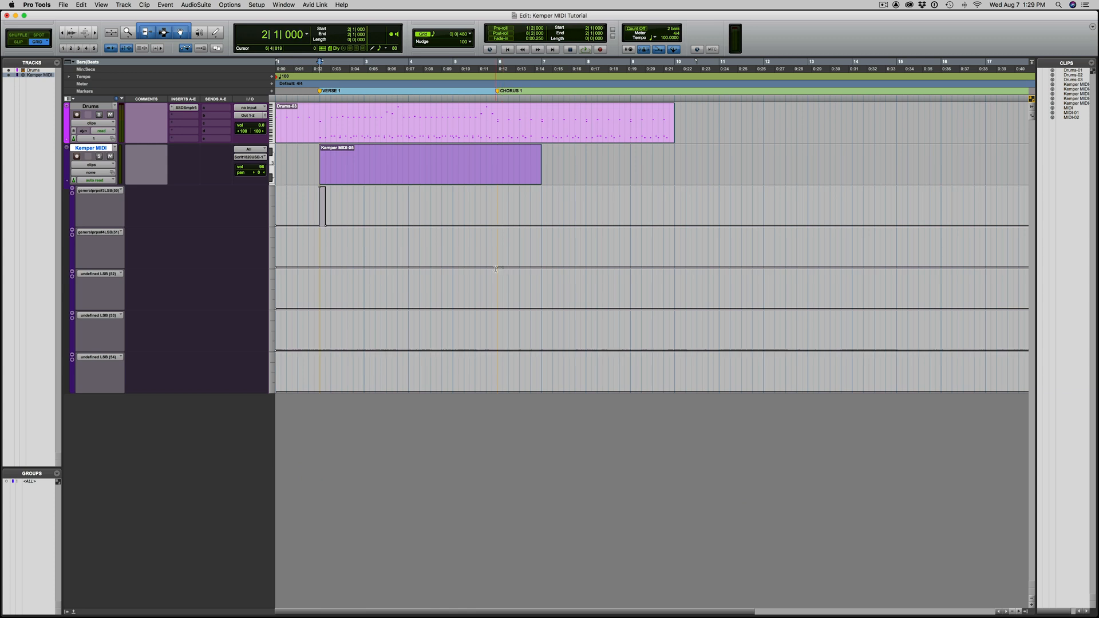
left_click_drag(499, 266, 499, 229)
left_click(631, 310)
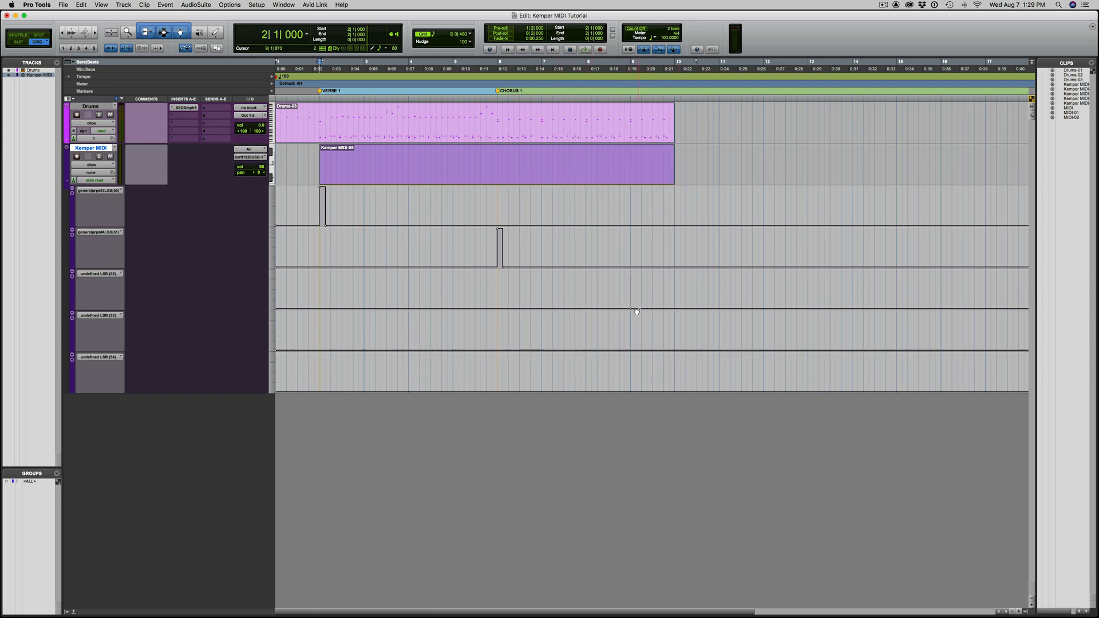
Step: Extend the Kemper MIDI clip selection back to bar 1 and consolidate it into one clip
left_click(435, 176)
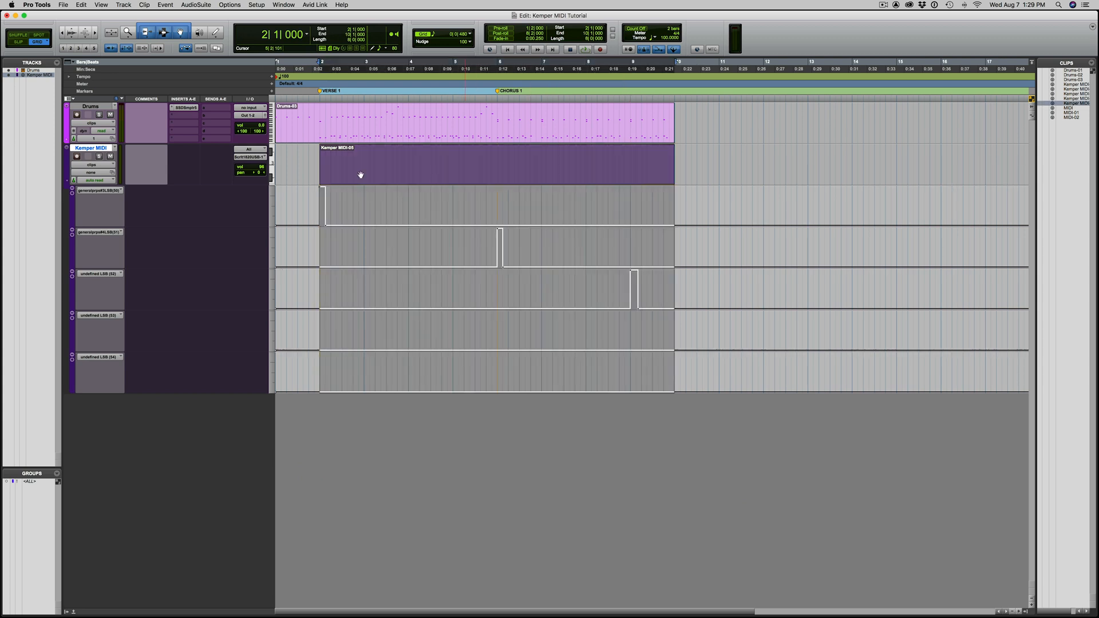
left_click(277, 153, "shift")
key("alt+shift+3")
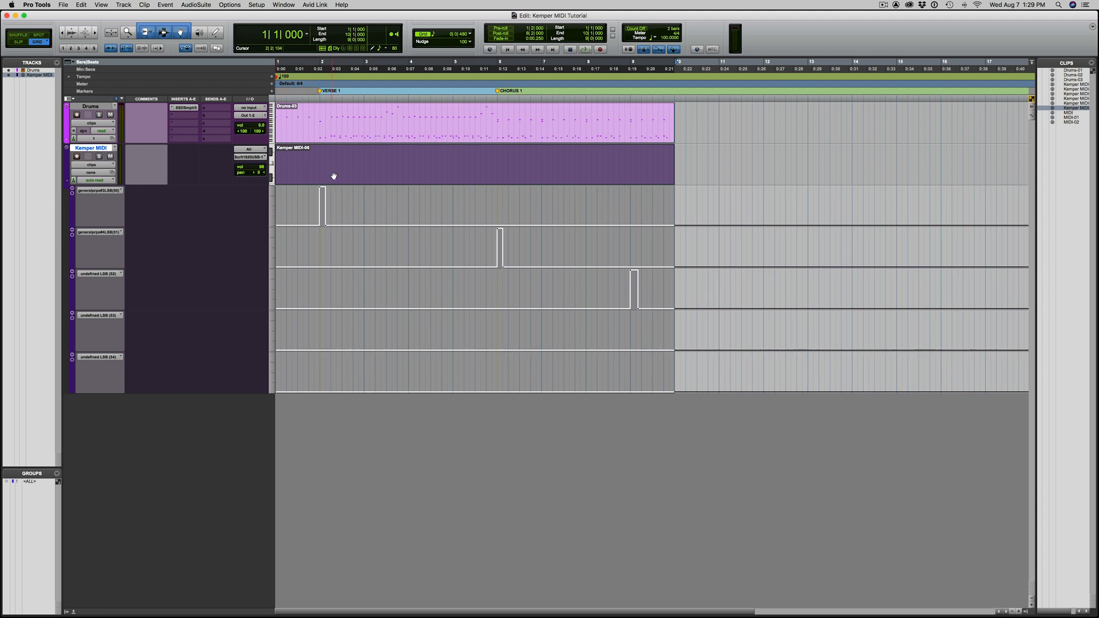
Step: Try moving the consolidated Kemper MIDI clip further along the timeline, restoring its start at bar 1
left_click_drag(332, 176, 729, 182)
key("super+z")
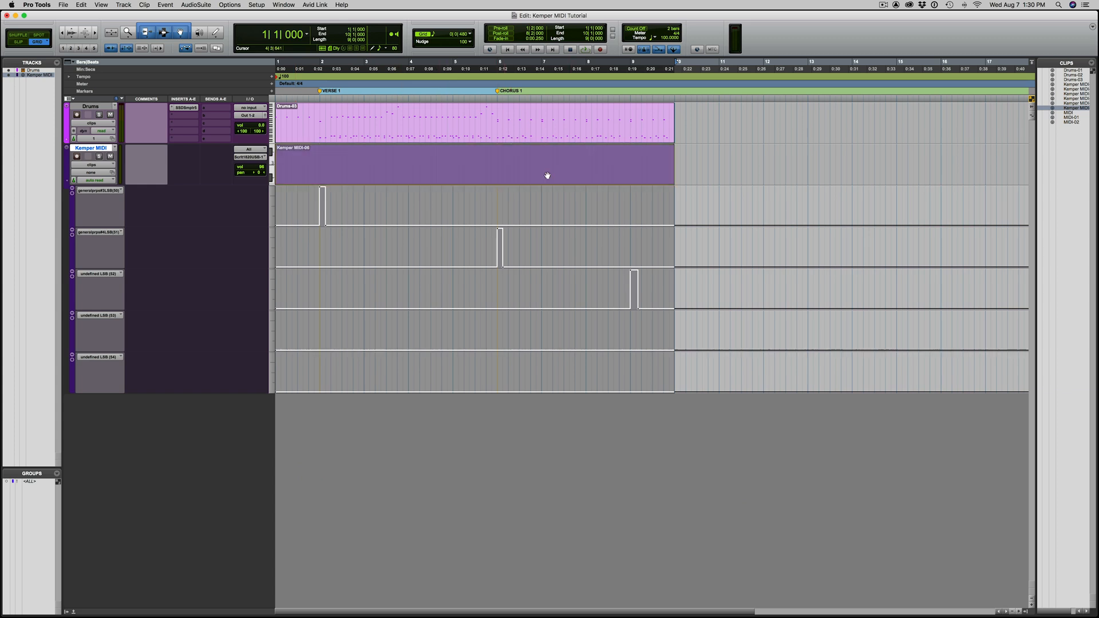
left_click_drag(456, 179, 753, 164)
left_click_drag(660, 173, 339, 169)
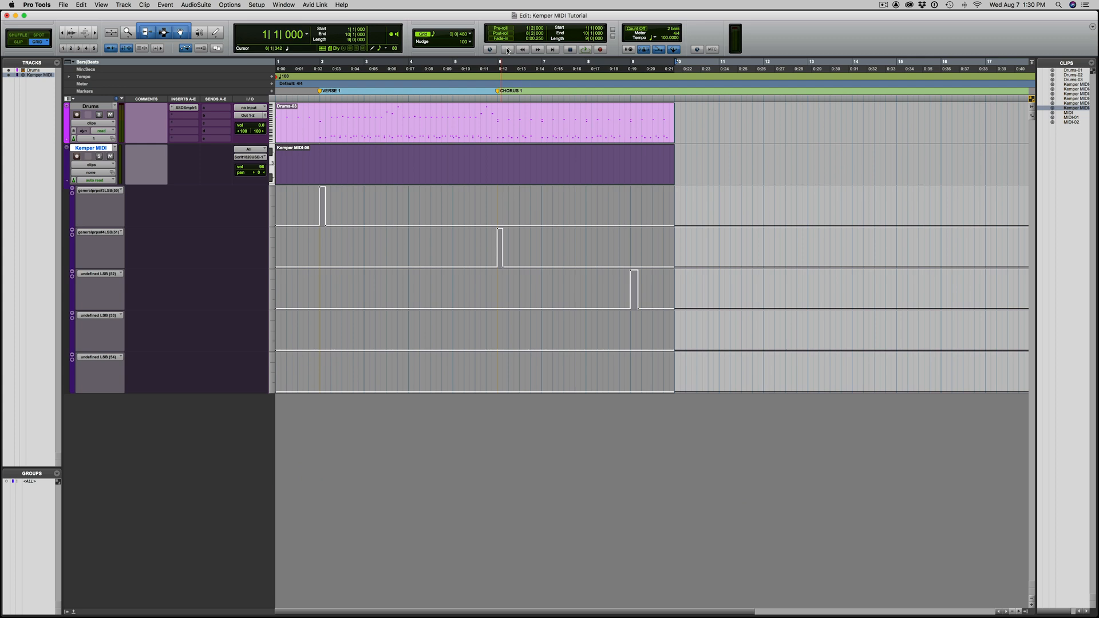
Step: Save the session and play it back from the start past the bar 9 slot change
left_click(325, 118)
left_click(320, 118)
key("super+s")
left_click(507, 49)
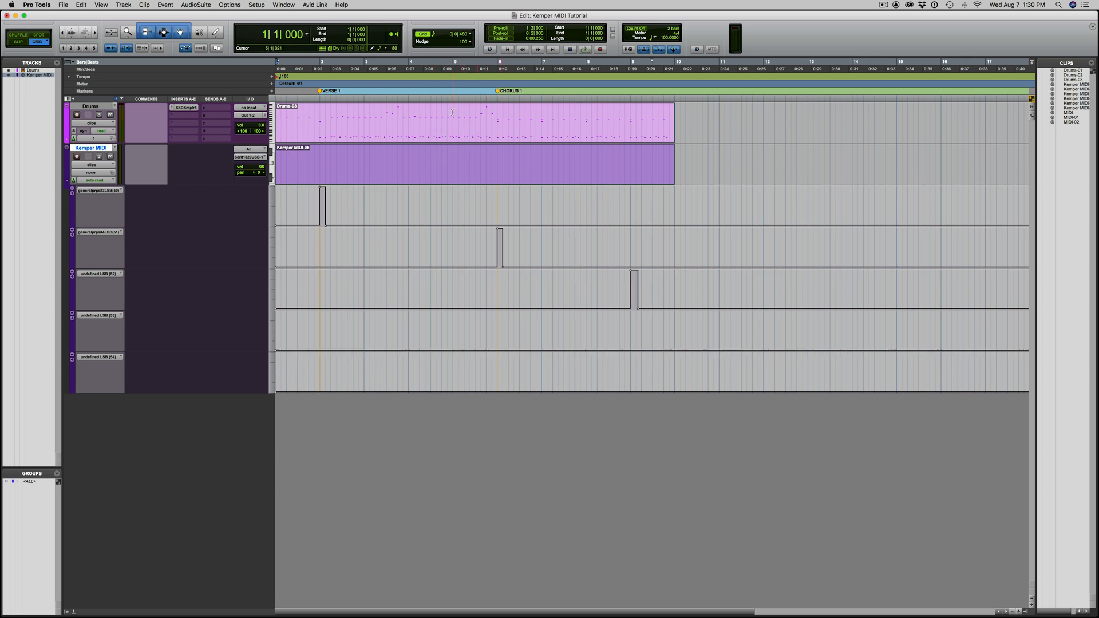
key("space")
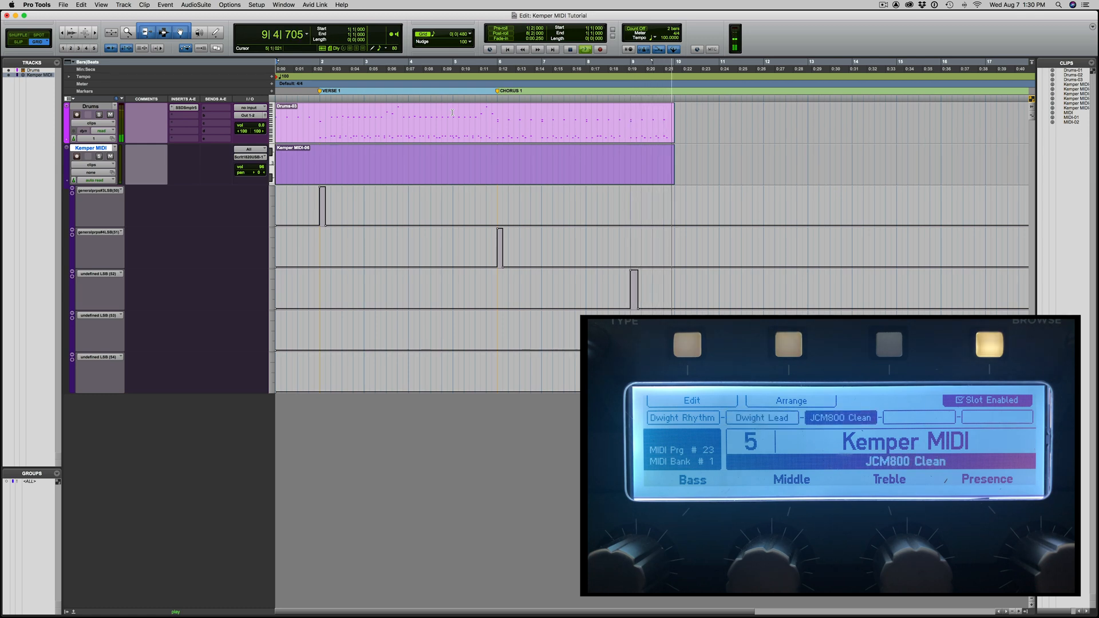
key("space")
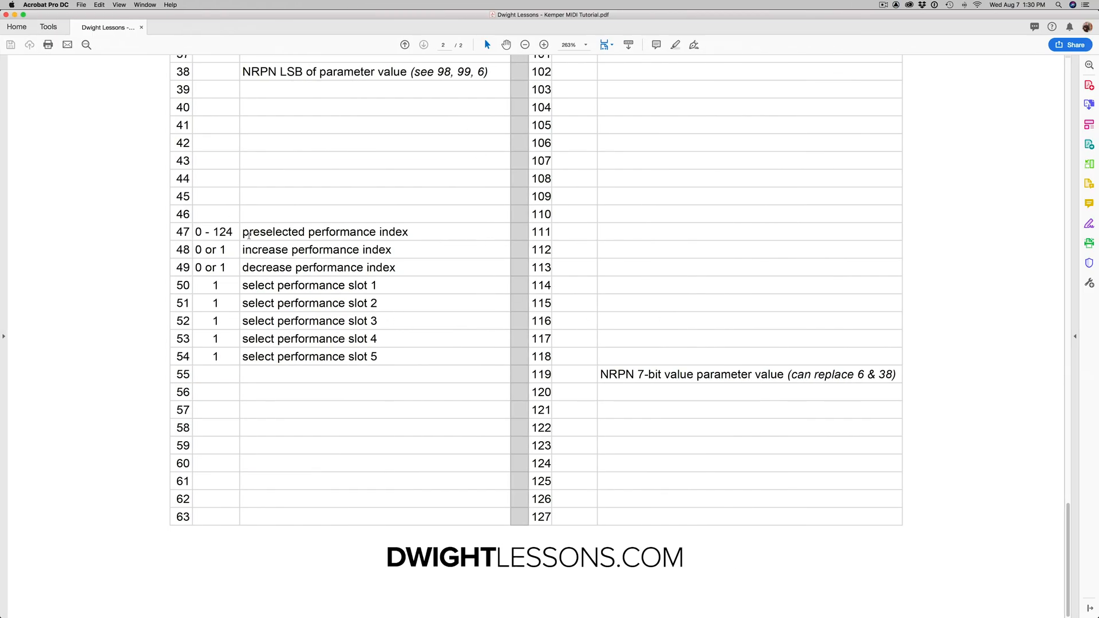
Step: Examine the other controllable functions in the Kemper MIDI CC chart in Acrobat, including amplifier gain, wah, pitch pedal and volume
scroll(423, 312, "up", 10)
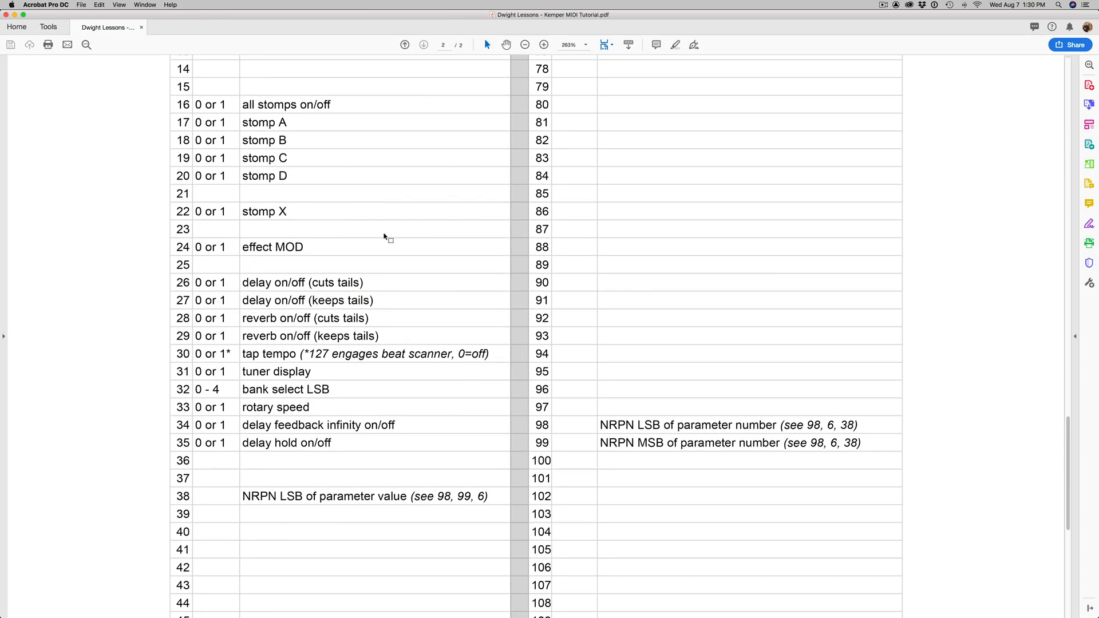
scroll(439, 288, "up", 7)
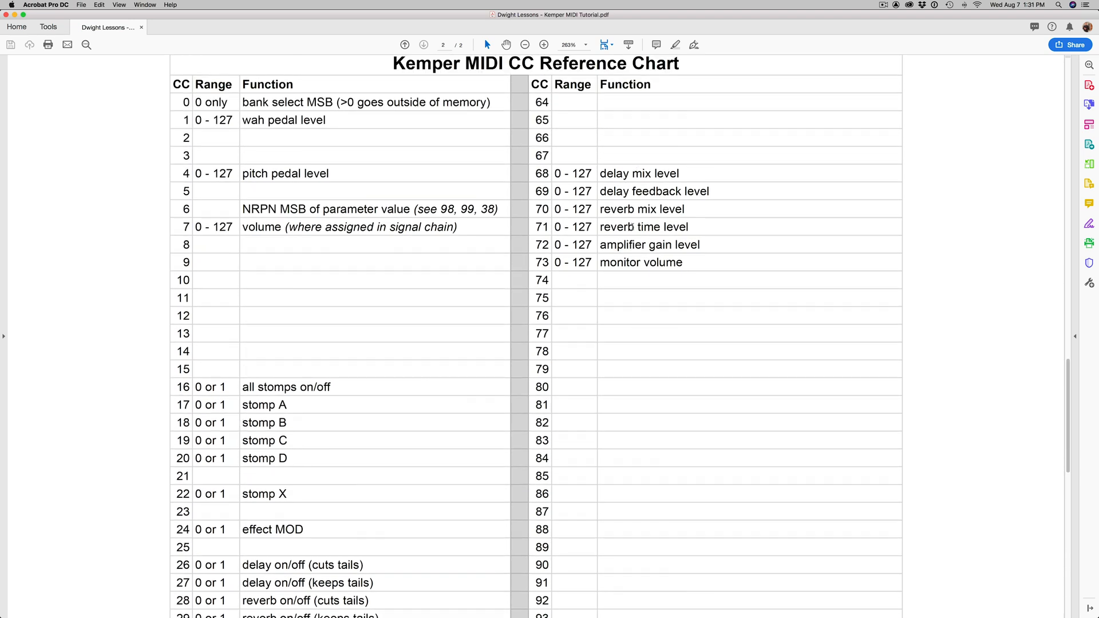
double_click(650, 247)
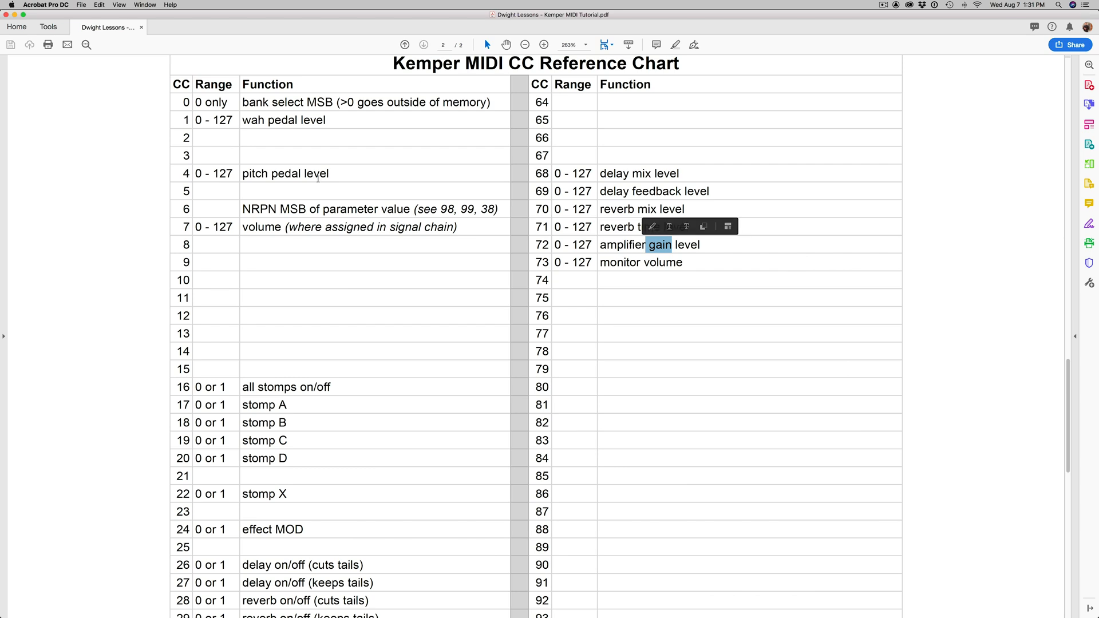
left_click_drag(326, 121, 215, 122)
left_click_drag(301, 174, 214, 175)
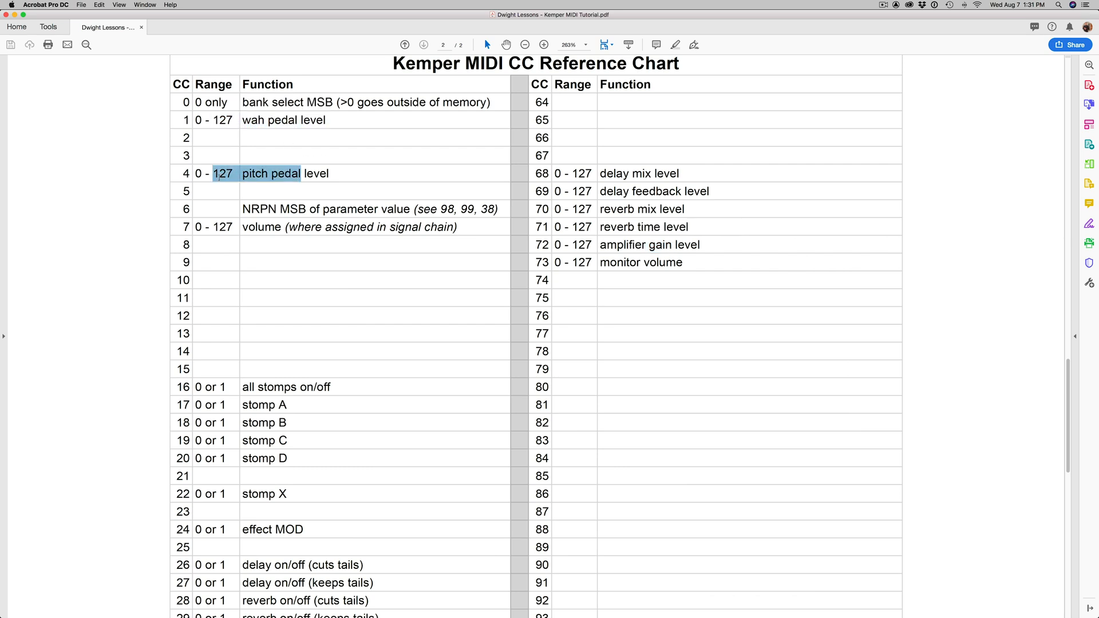
left_click_drag(247, 227, 279, 227)
left_click(380, 269)
scroll(393, 266, "down", 10)
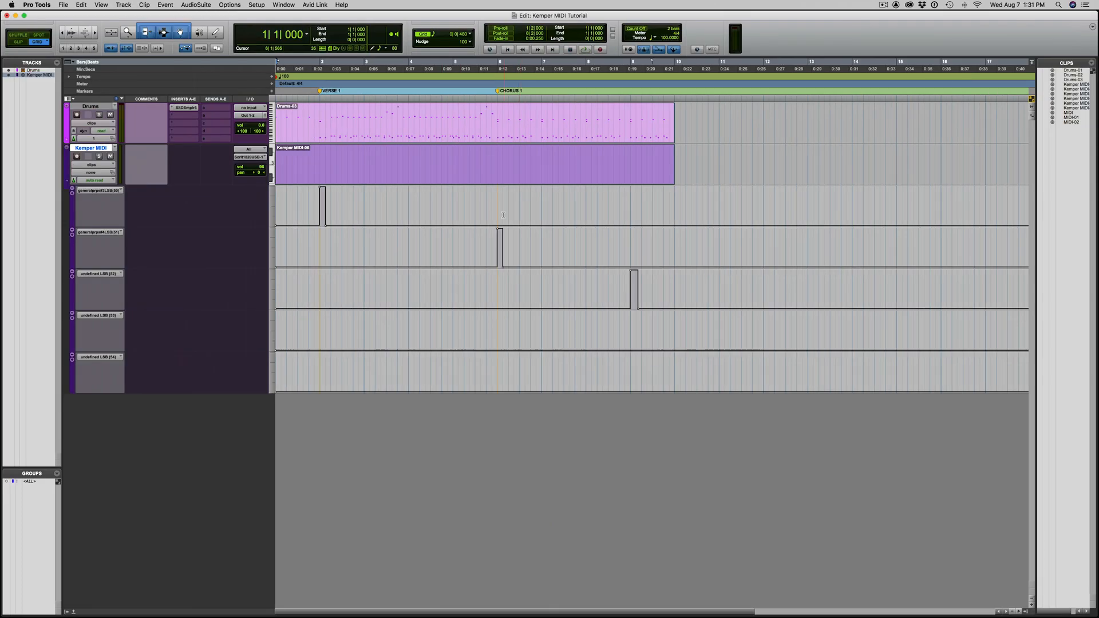
left_click(489, 172)
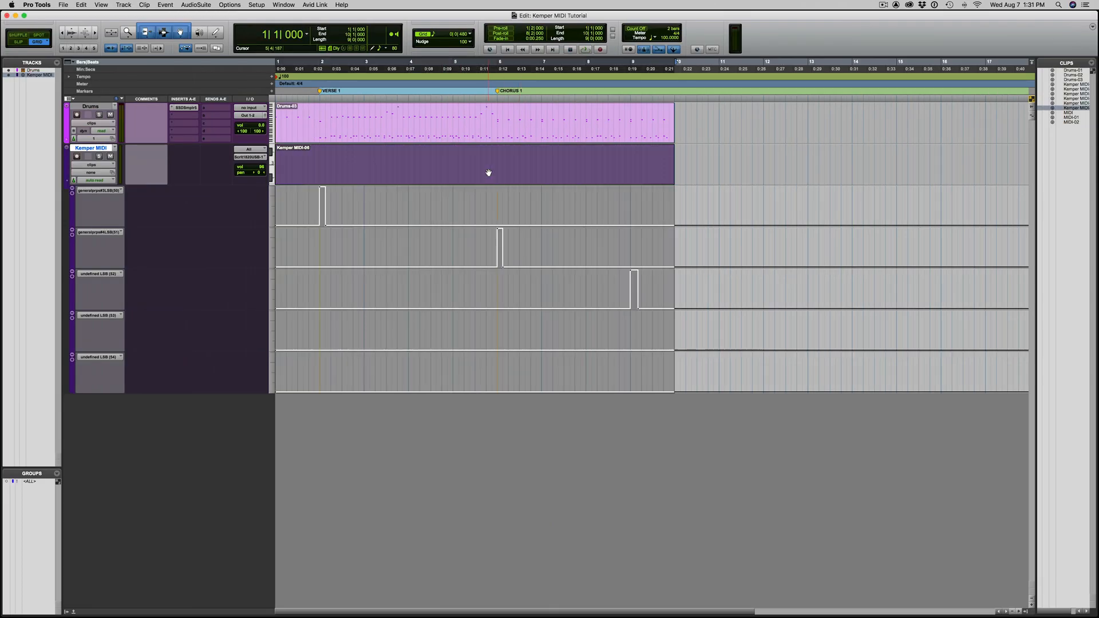
left_click(471, 141)
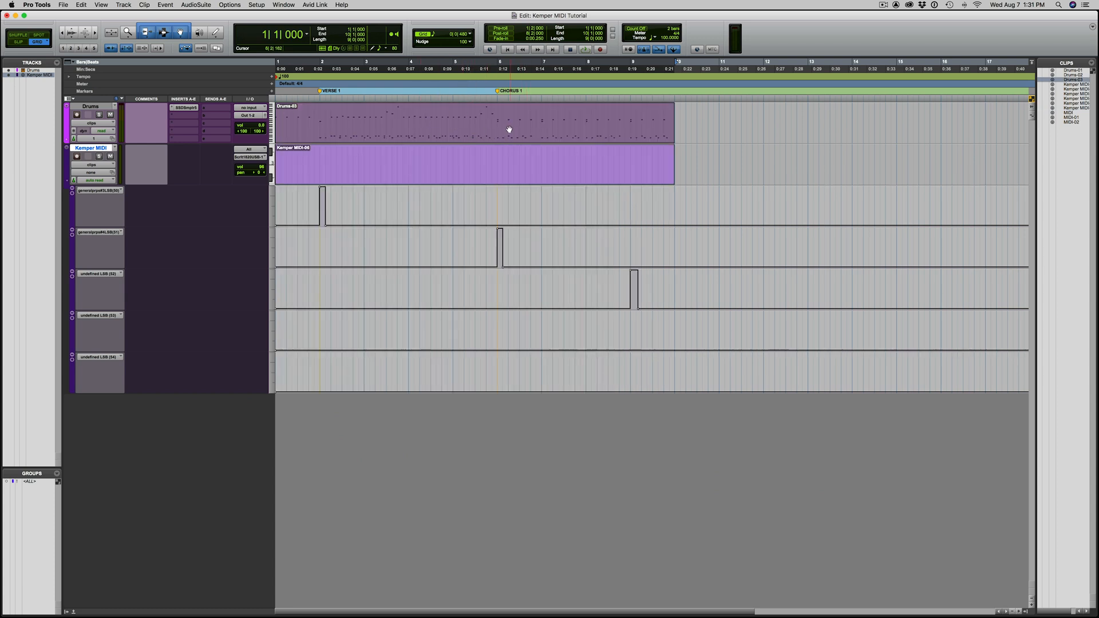
left_click(90, 107)
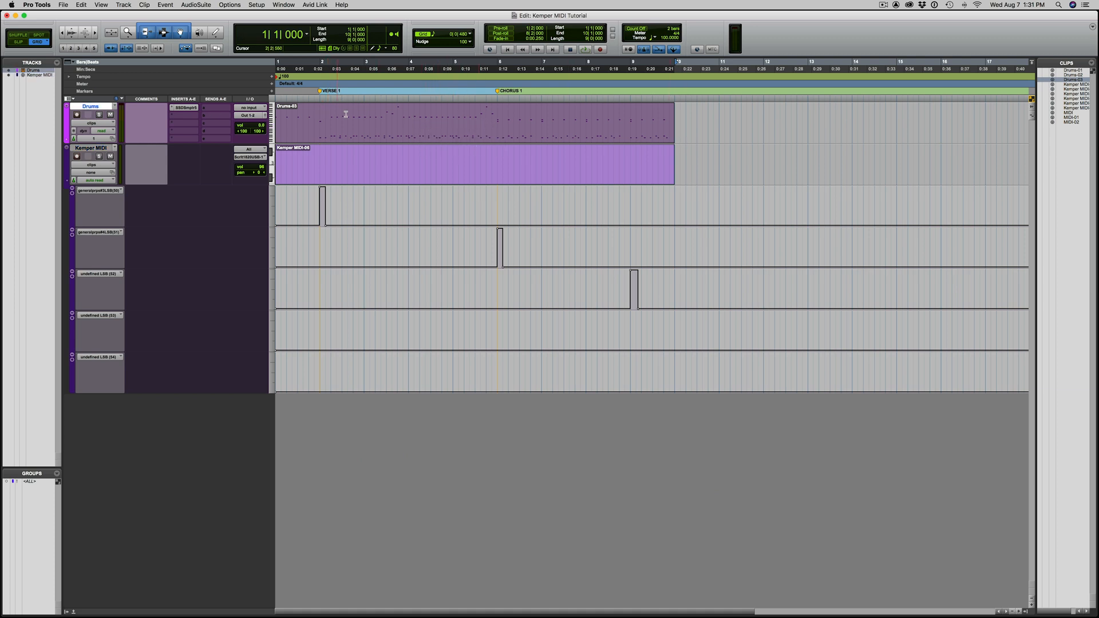
left_click(321, 114)
left_click(356, 136)
left_click(60, 5)
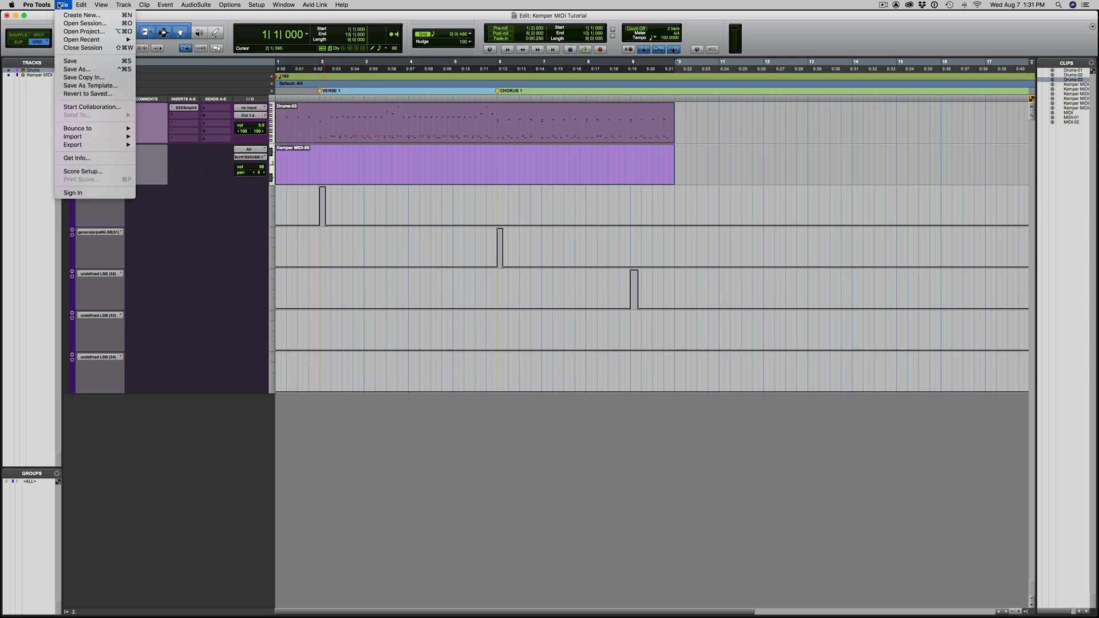
left_click(85, 78)
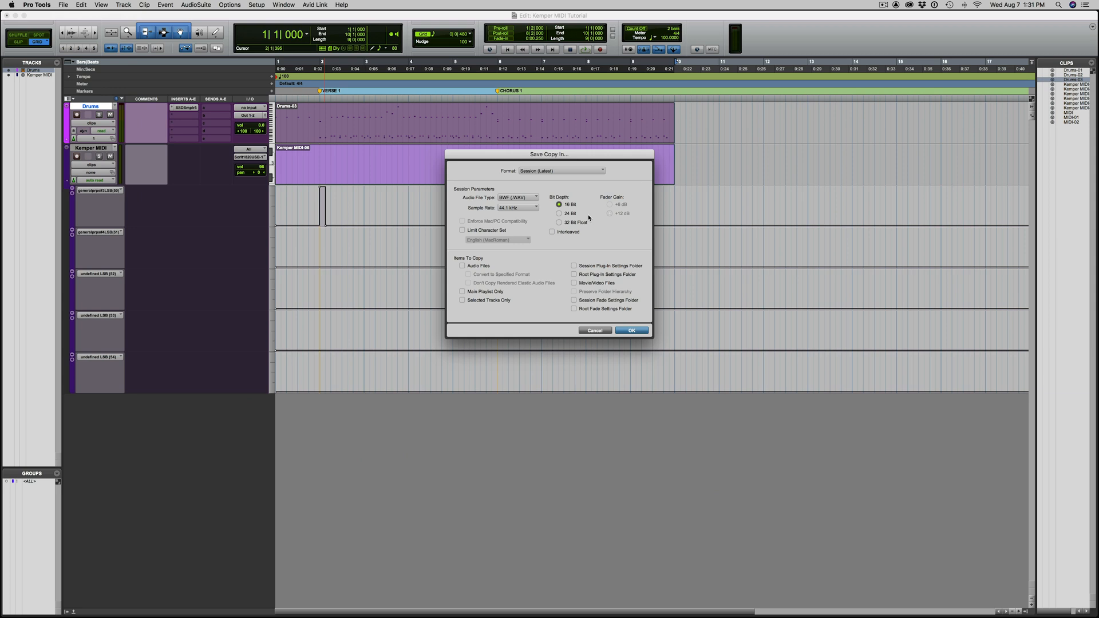
key("Escape")
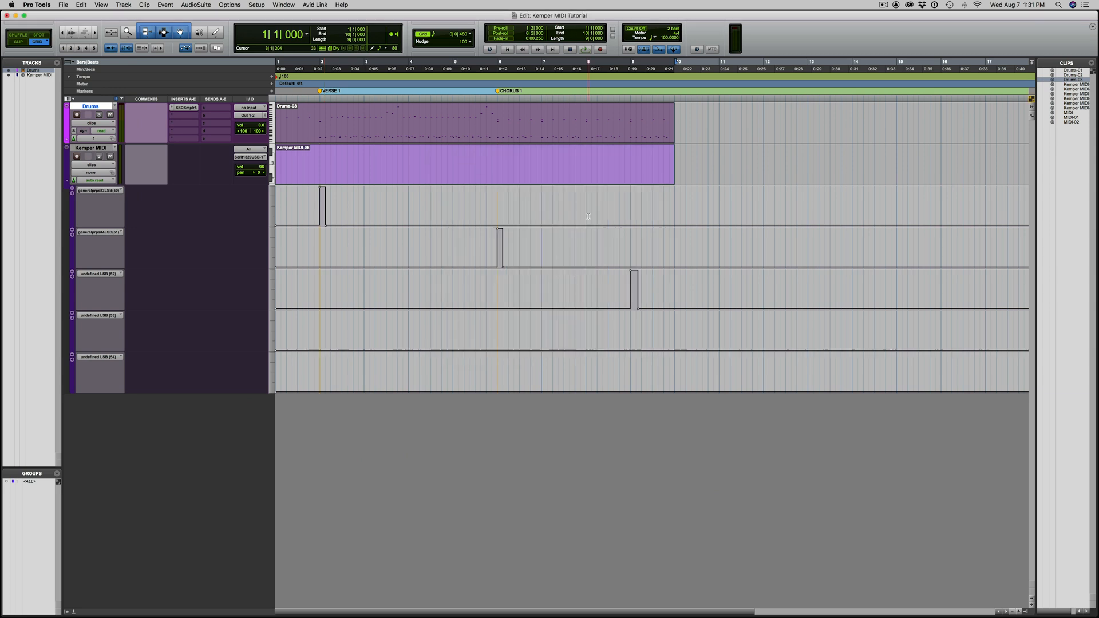
Step: Delete the Drums track together with its active clips
right_click(95, 111)
left_click(133, 247)
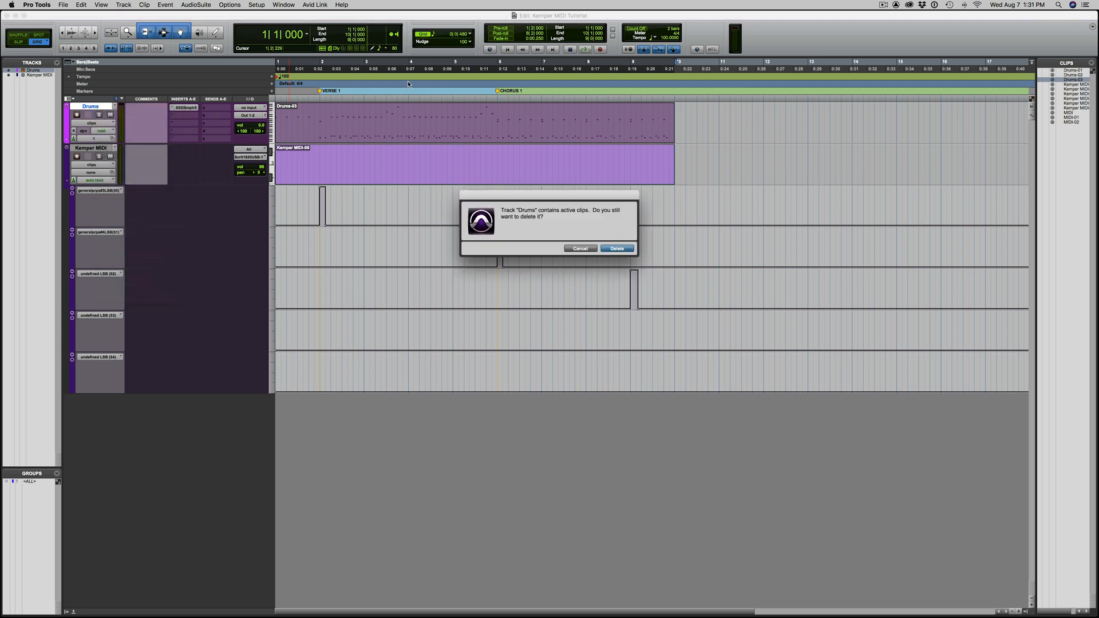
key("Return")
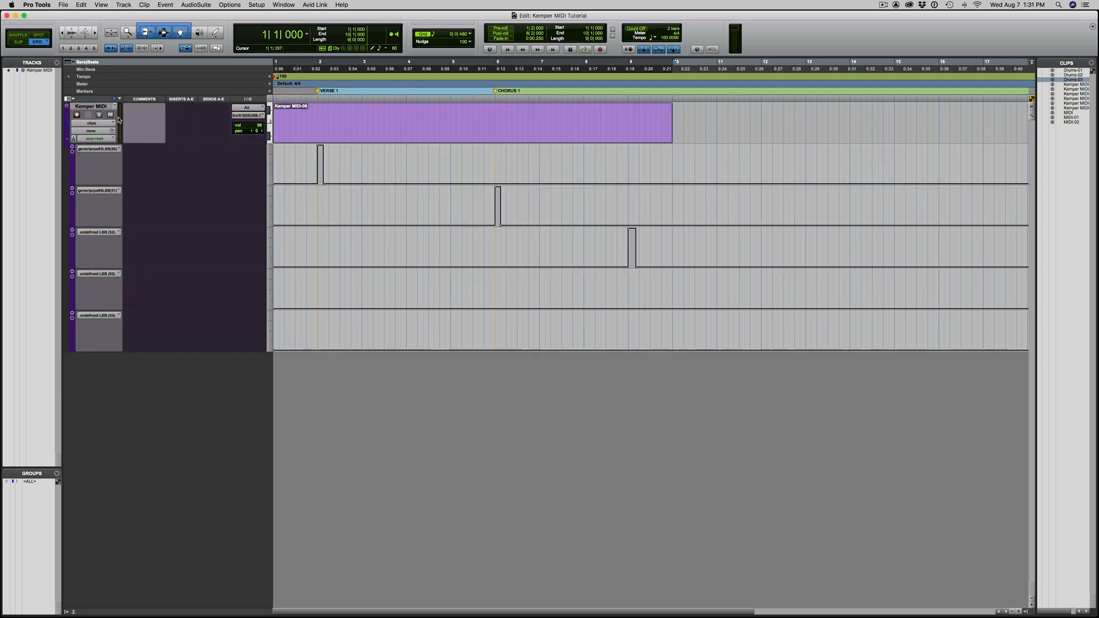
Step: Export the Kemper MIDI track as a format 0 single-track MIDI file named Kemper MIDI on the Desktop
left_click(97, 106)
left_click(63, 5)
mouse_move(92, 145)
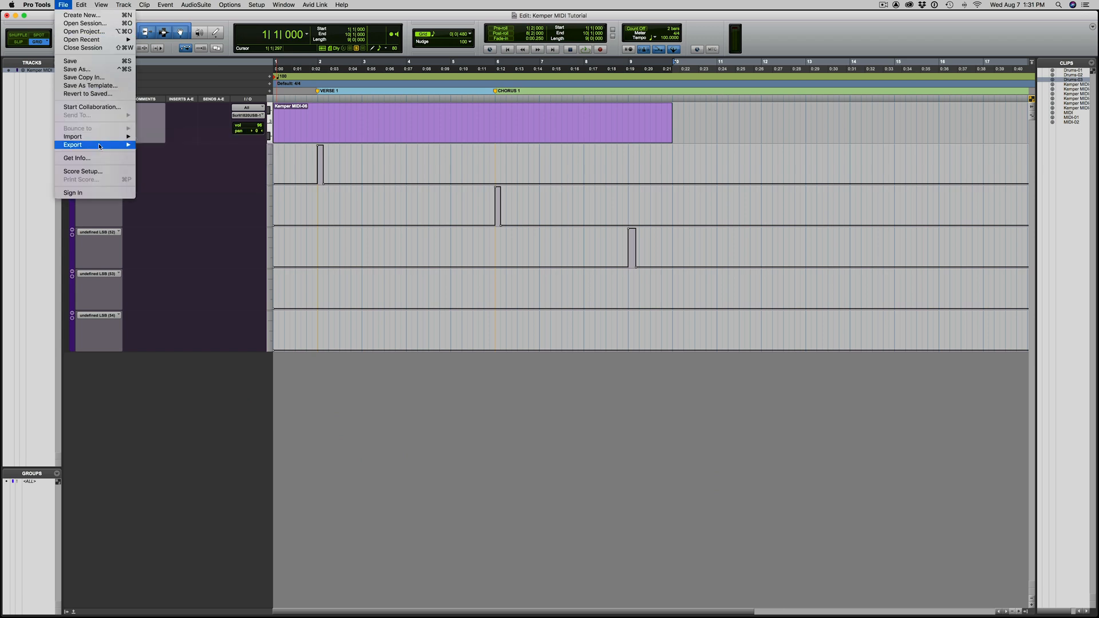
left_click(170, 161)
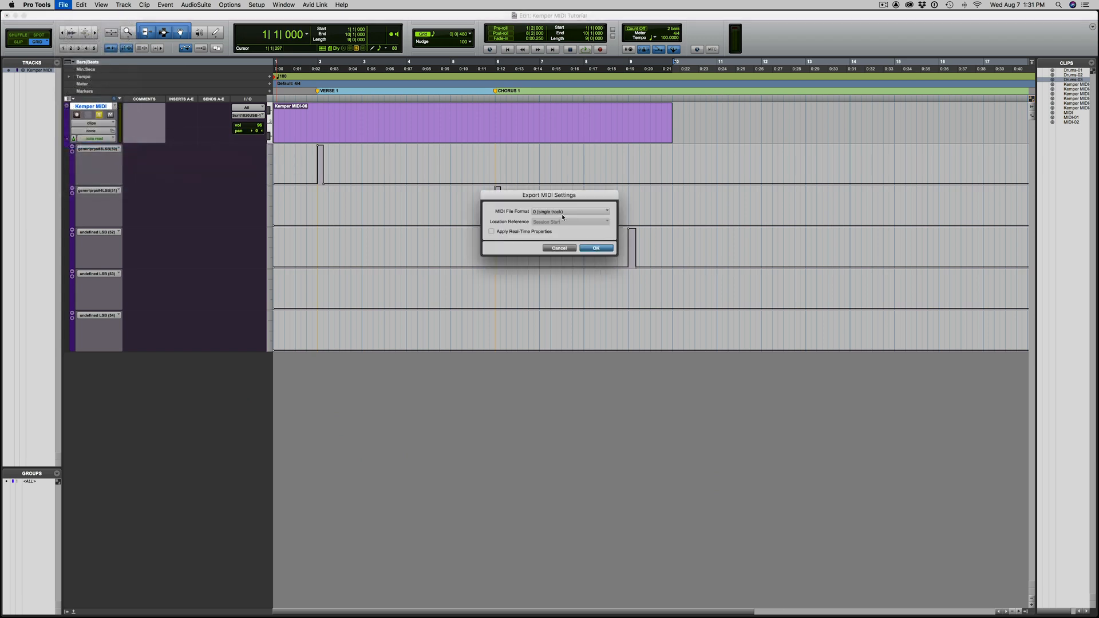
left_click(595, 249)
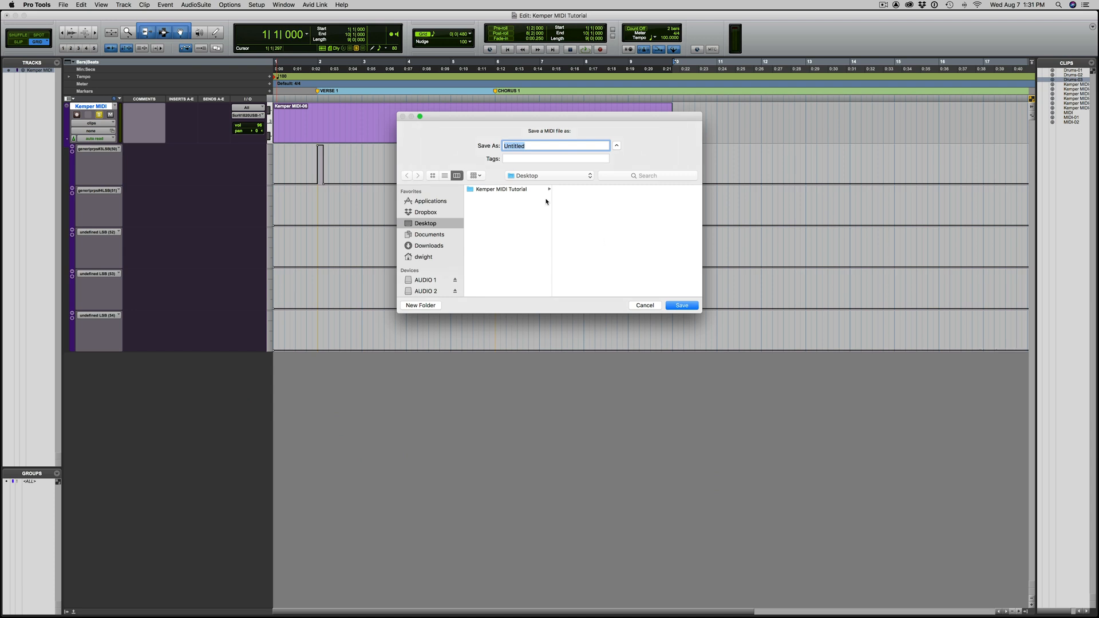
type("Kemper mi")
key("Return")
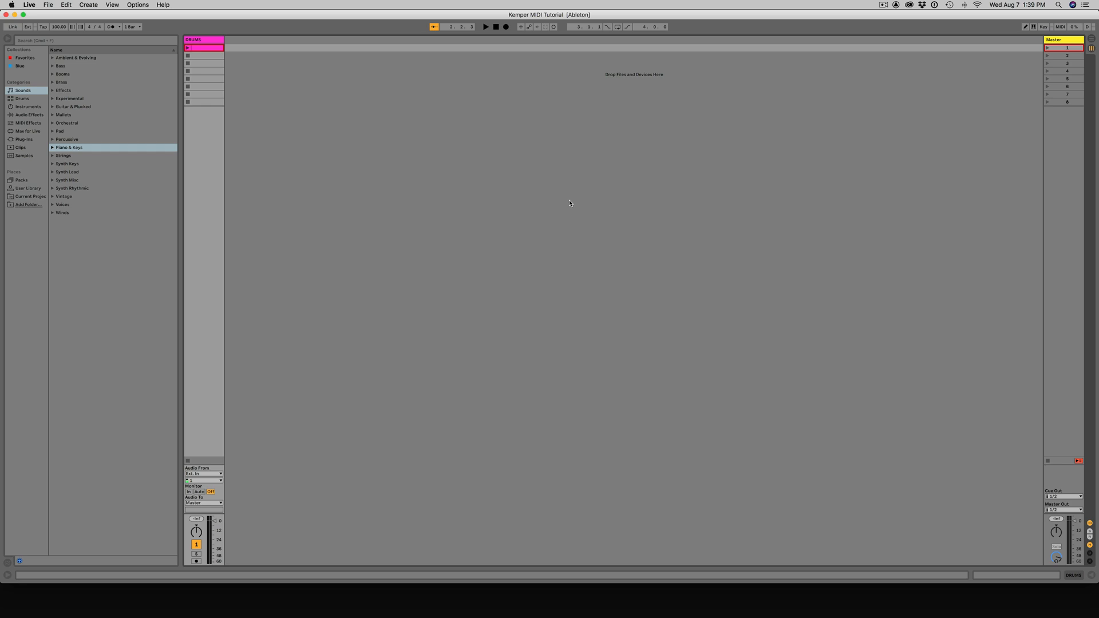
Step: In Ableton Live, insert a MIDI track beside the DRUMS track and rename it KEMPER MIDI
right_click(337, 132)
left_click(355, 142)
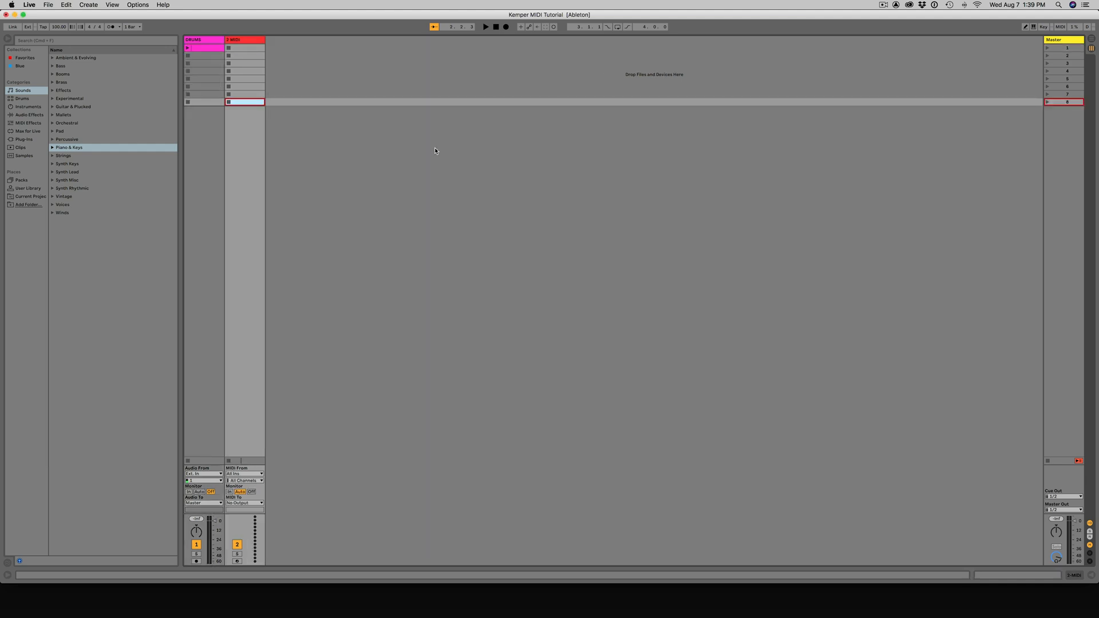
right_click(246, 40)
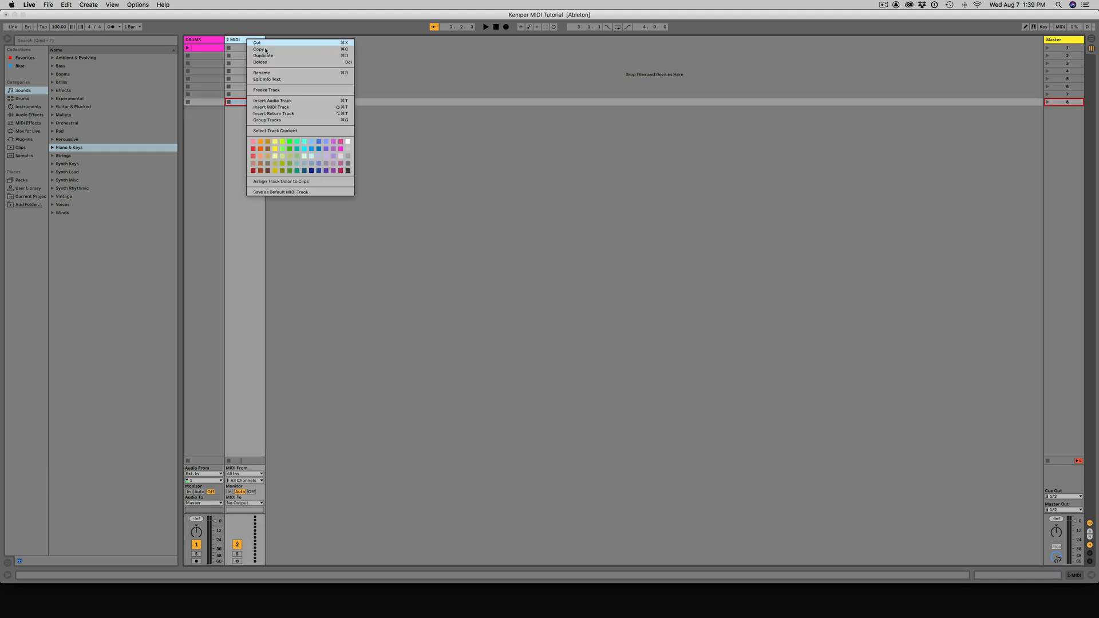
left_click(291, 72)
type("KEMPERM MI")
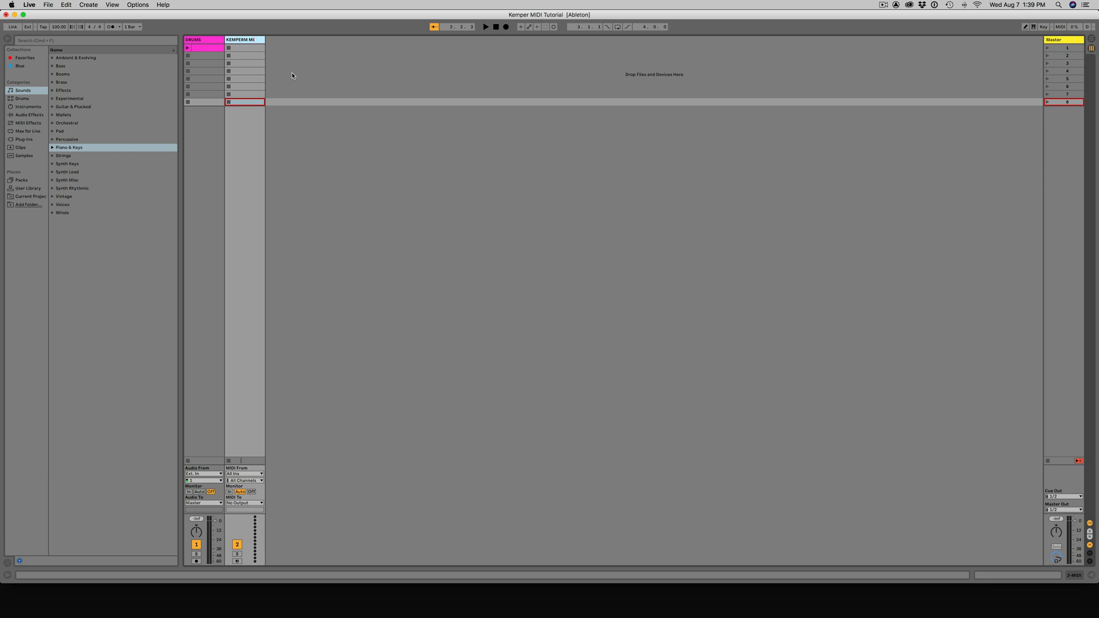
type(" MIDI")
key("Return")
Step: Import Kemper MIDI.mid from Finder into the first clip slot of the KEMPER MIDI track and open the clip's details
left_click(292, 609)
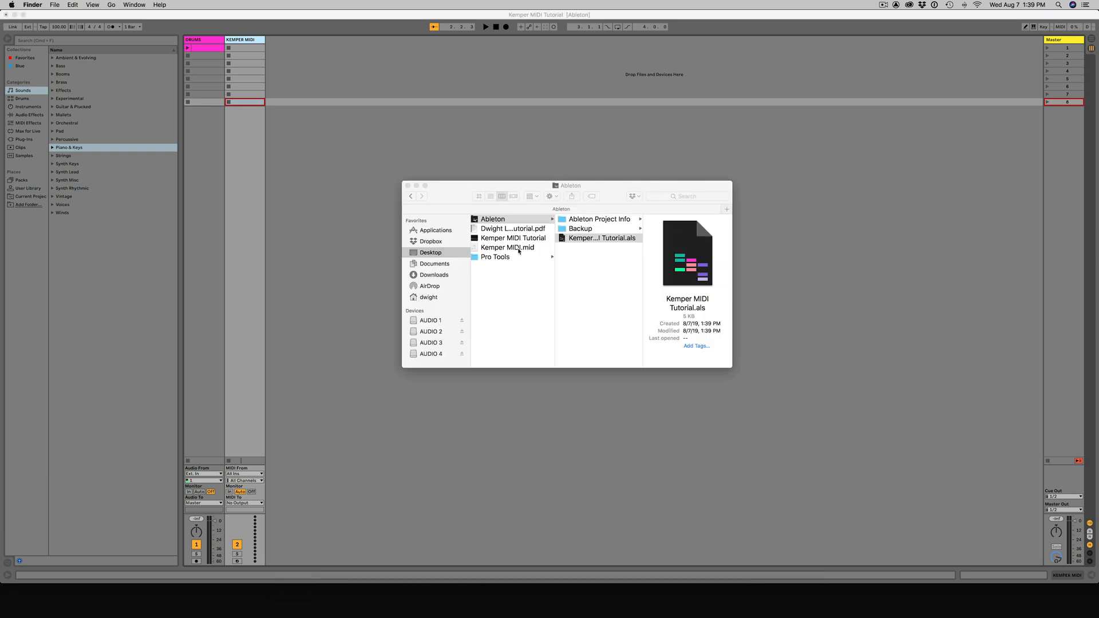
left_click_drag(519, 250, 251, 50)
left_click(247, 49)
double_click(243, 49)
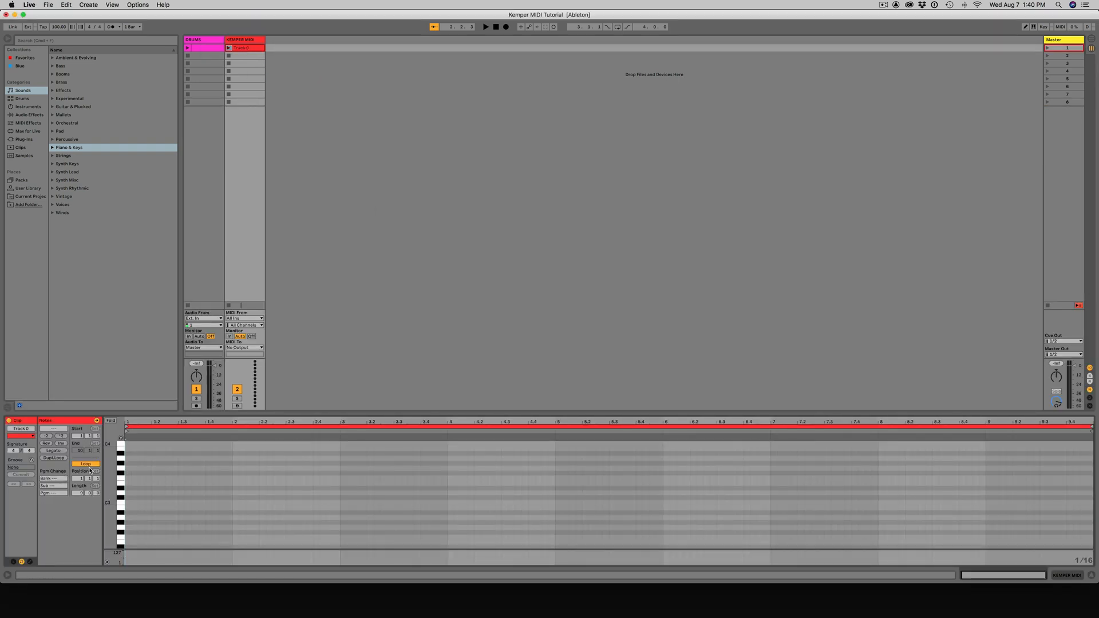
Step: Turn off looping for the imported Kemper clip and route the KEMPER MIDI track's output to the Scarlett 18i20 on channel 1
left_click(85, 463)
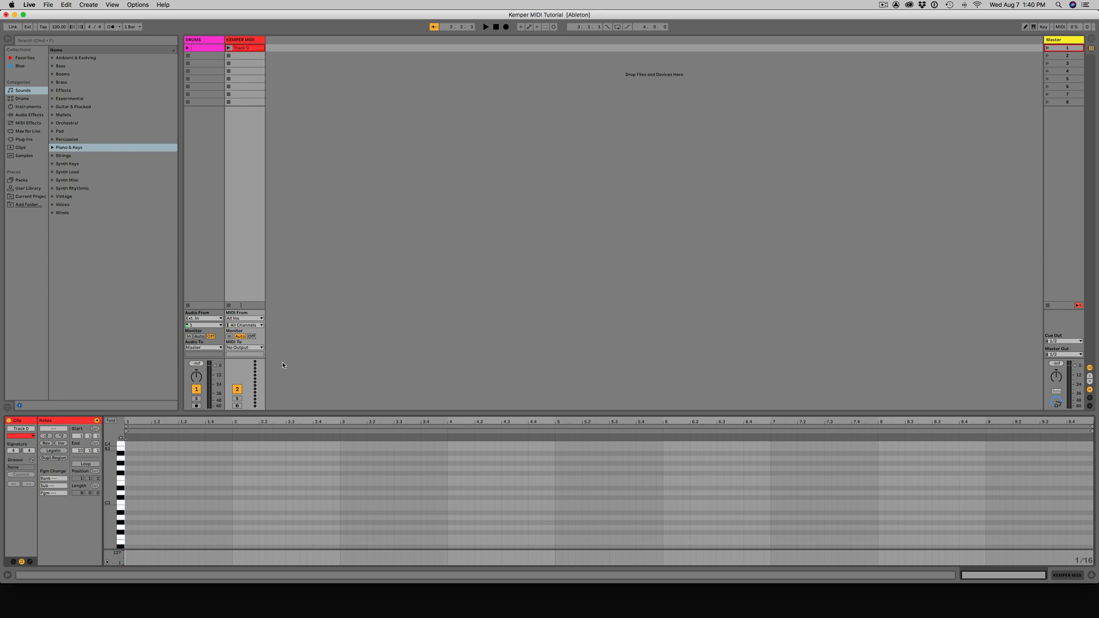
left_click(245, 347)
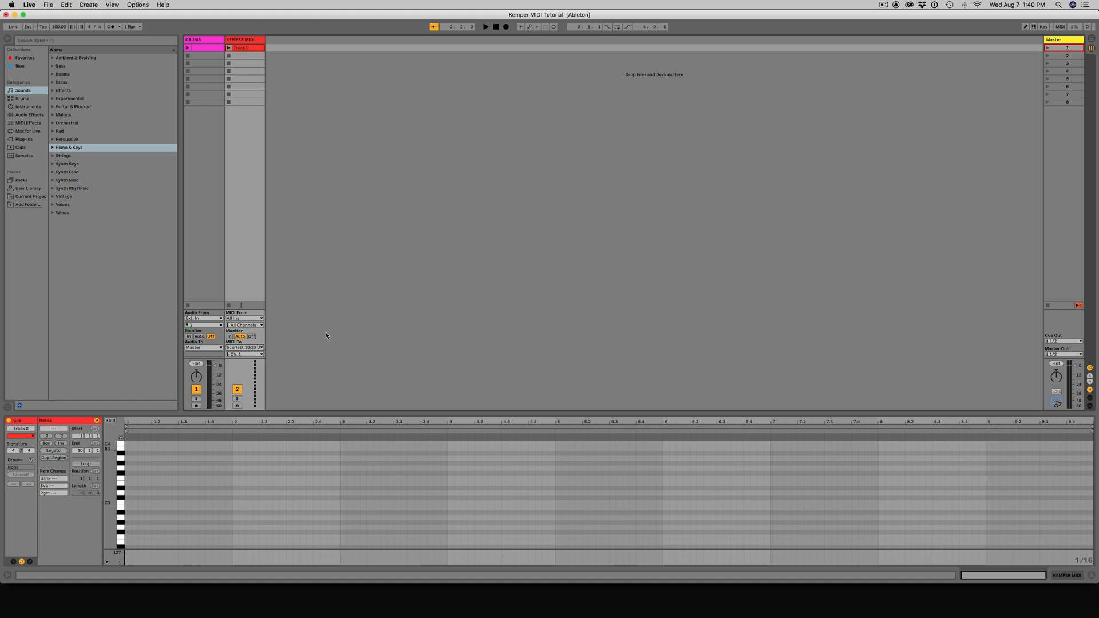
left_click(383, 282)
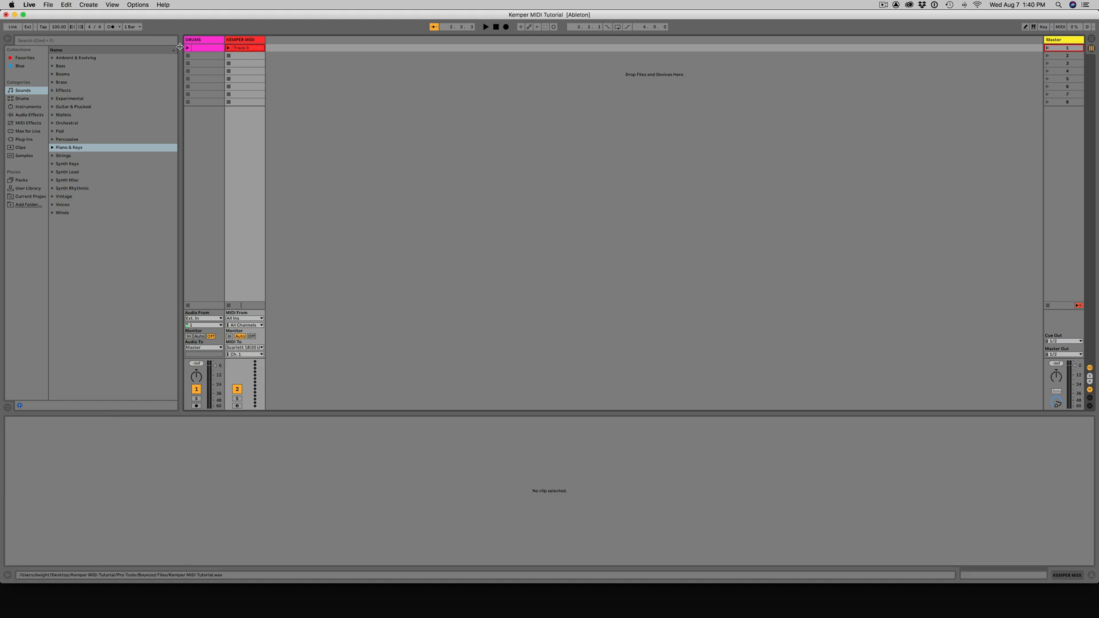
Step: Preview and stop the DRUMS clip, and launch scene 1 to play the drums and Kemper MIDI clips together
left_click(187, 48)
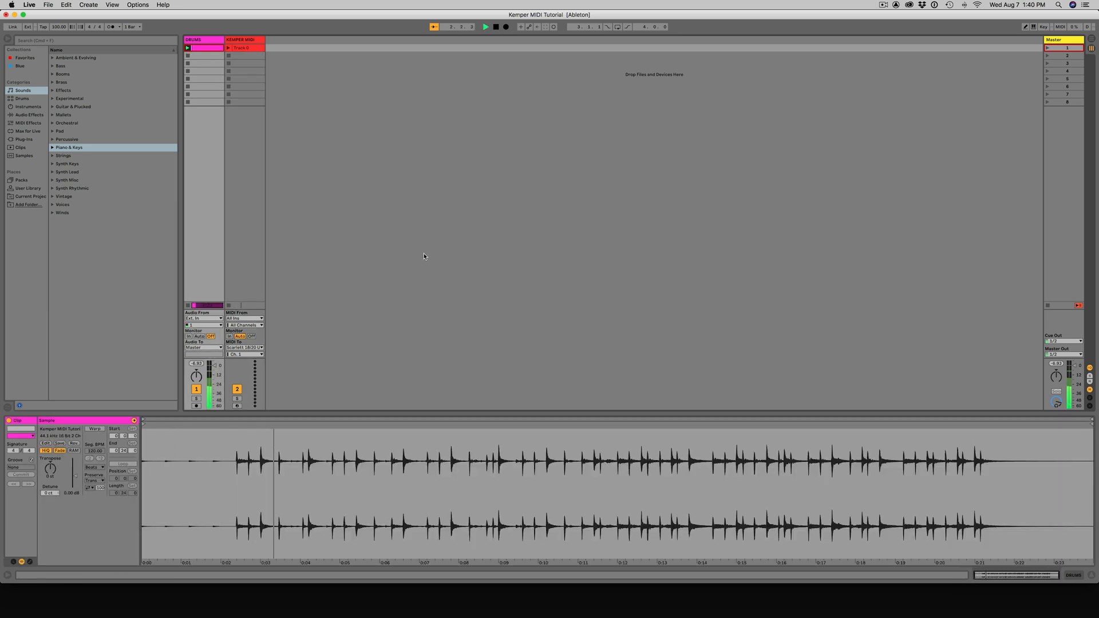
key("space")
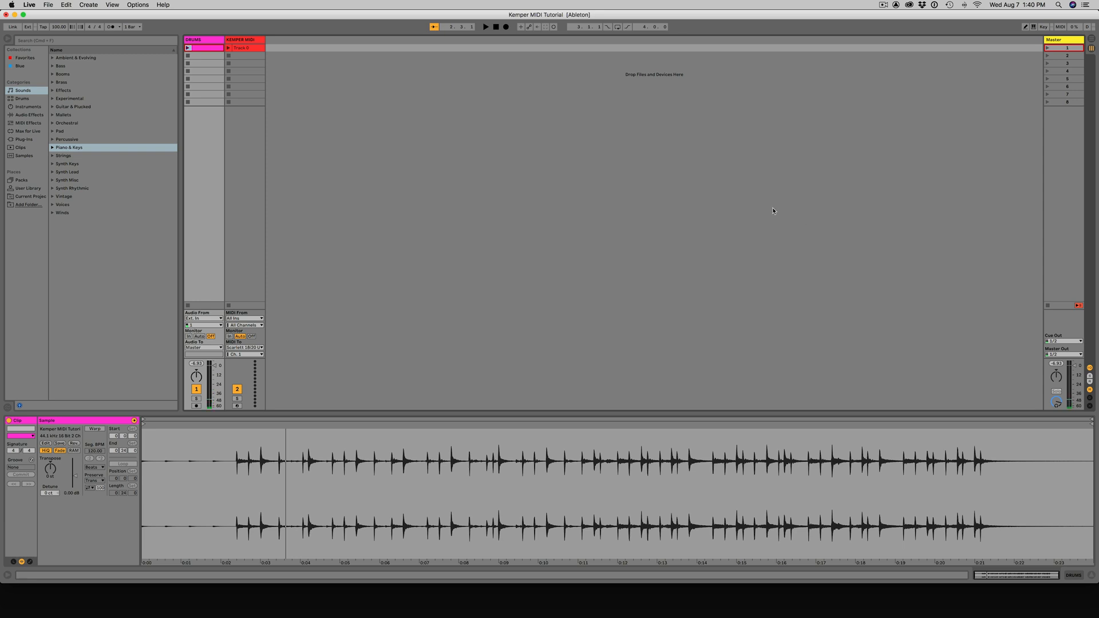
left_click(772, 207)
left_click(1064, 49)
key("Return")
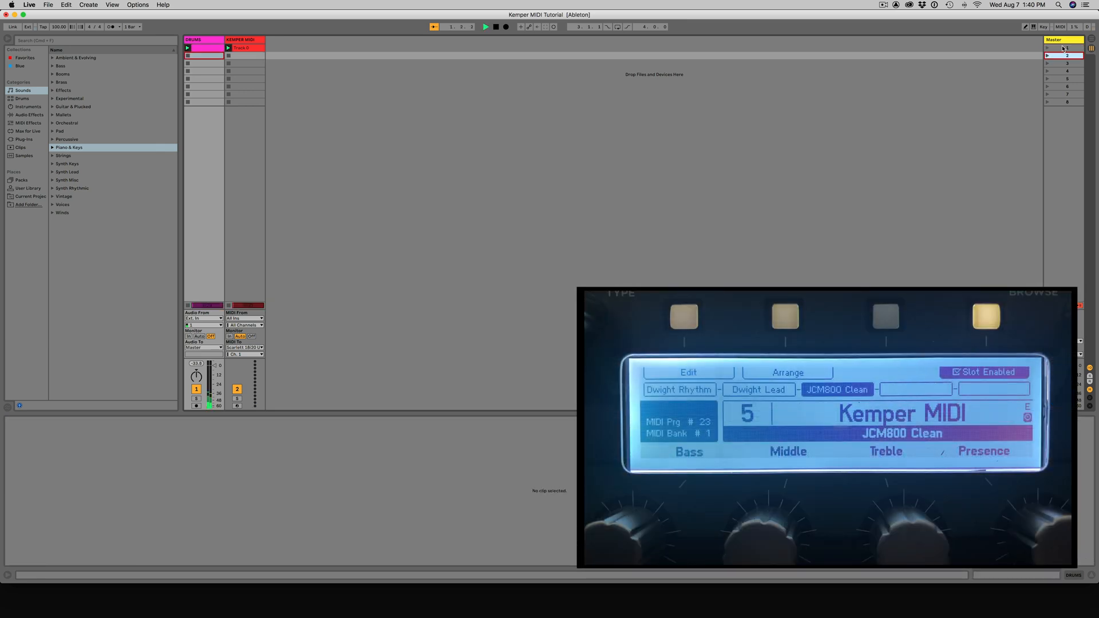